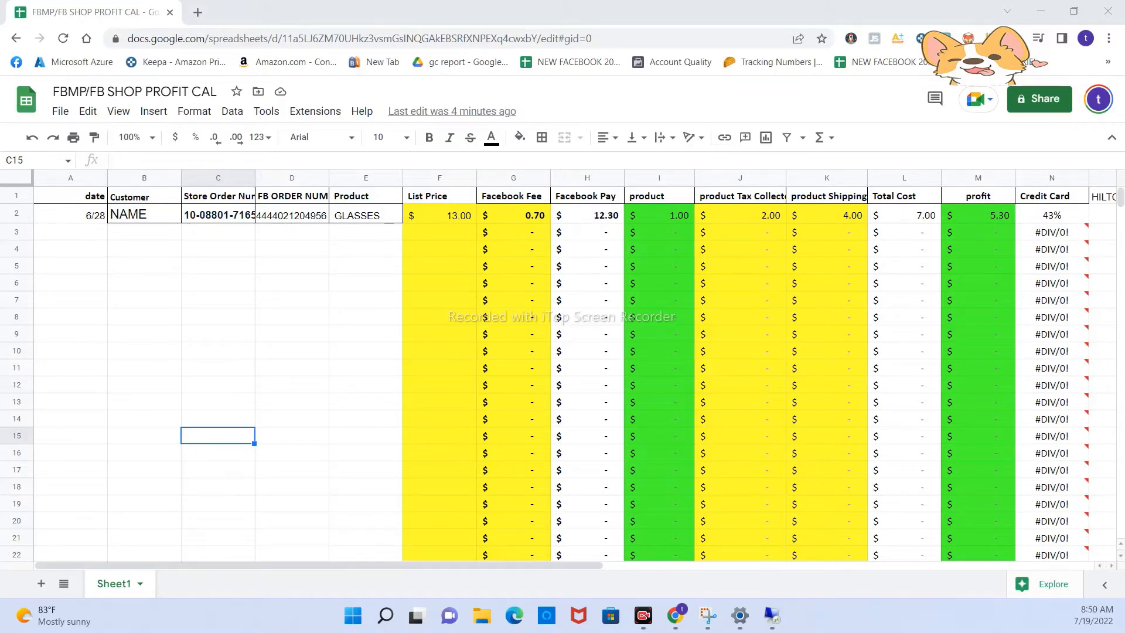
- Widen the Store Order Number column so its header and the order number in row 2 fit fully
click(228, 215)
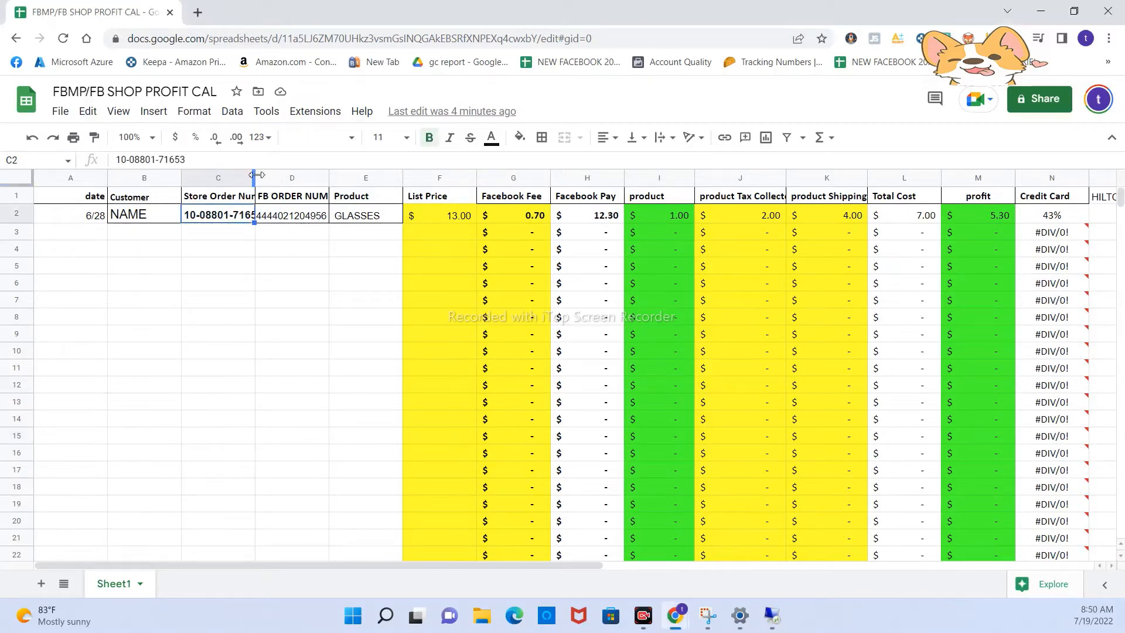
drag(254, 175, 279, 174)
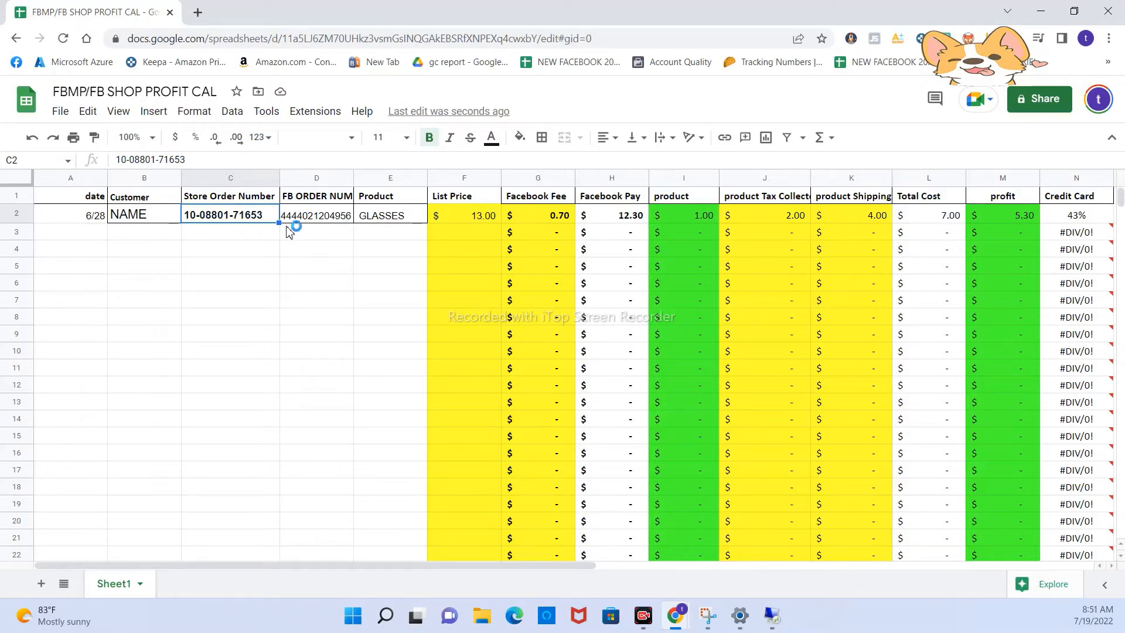
click(375, 221)
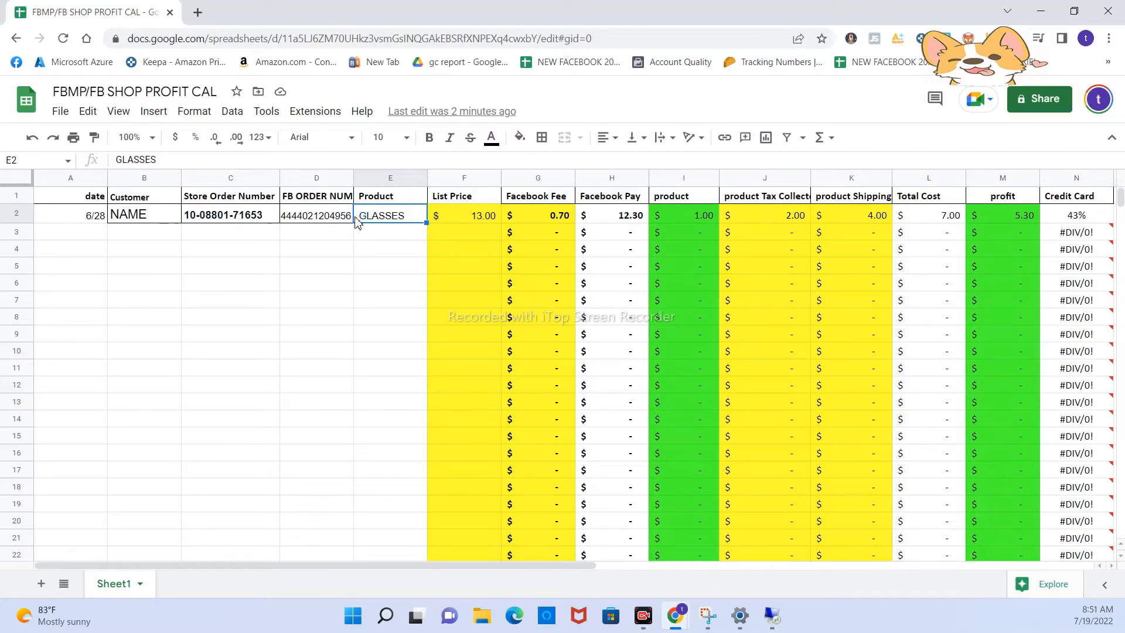
- Enter a list price of 14.00 in cell F3
click(462, 237)
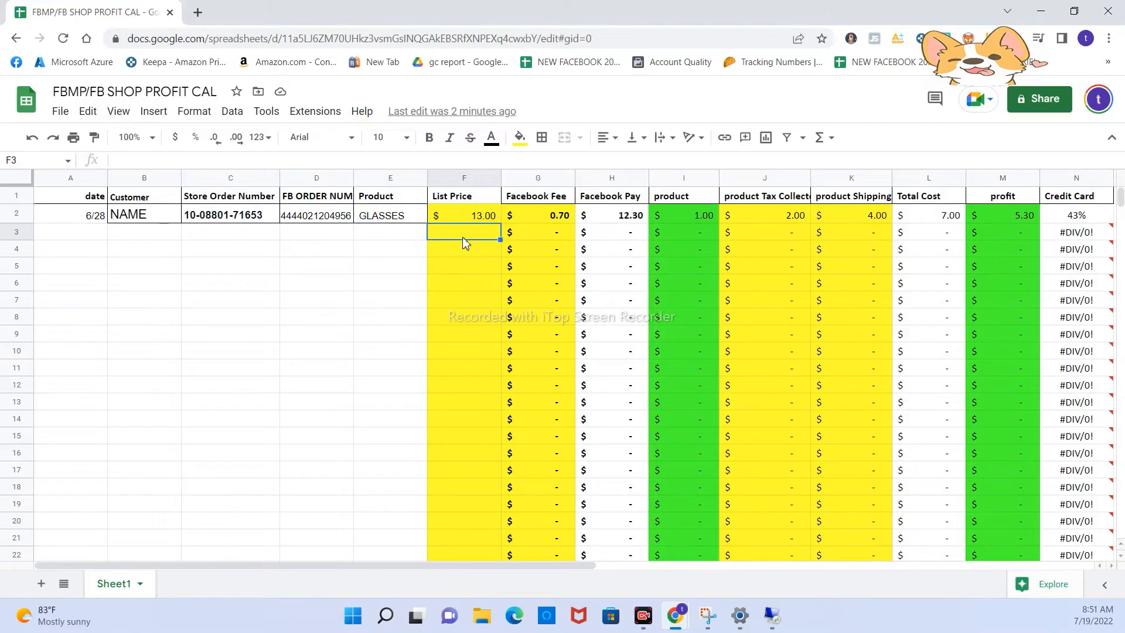
text(14.00)
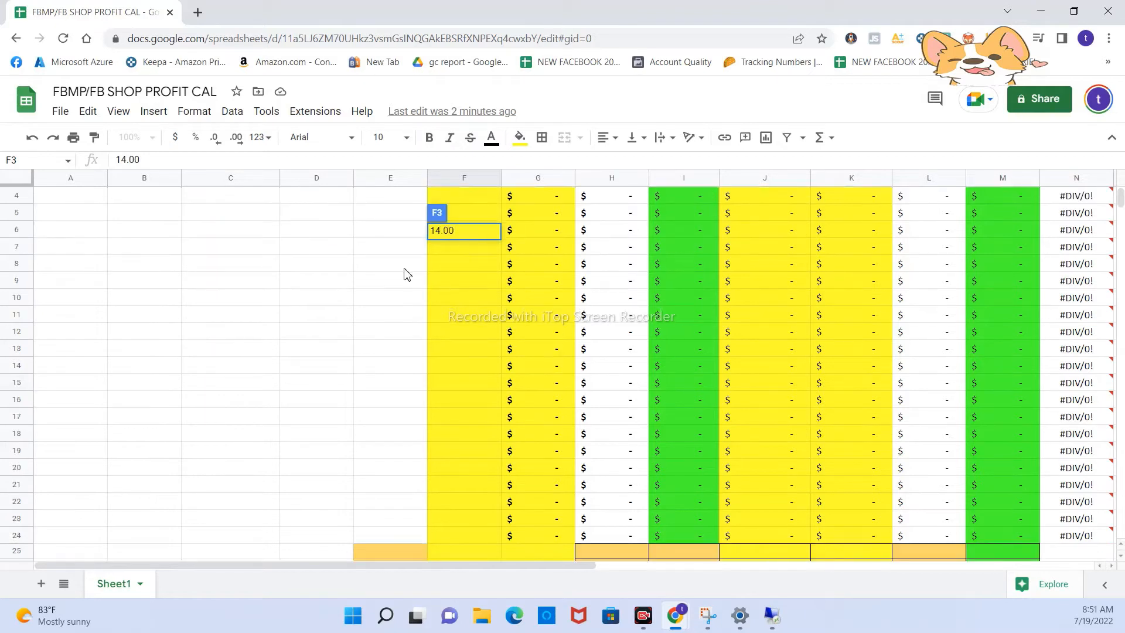
drag(478, 233, 470, 240)
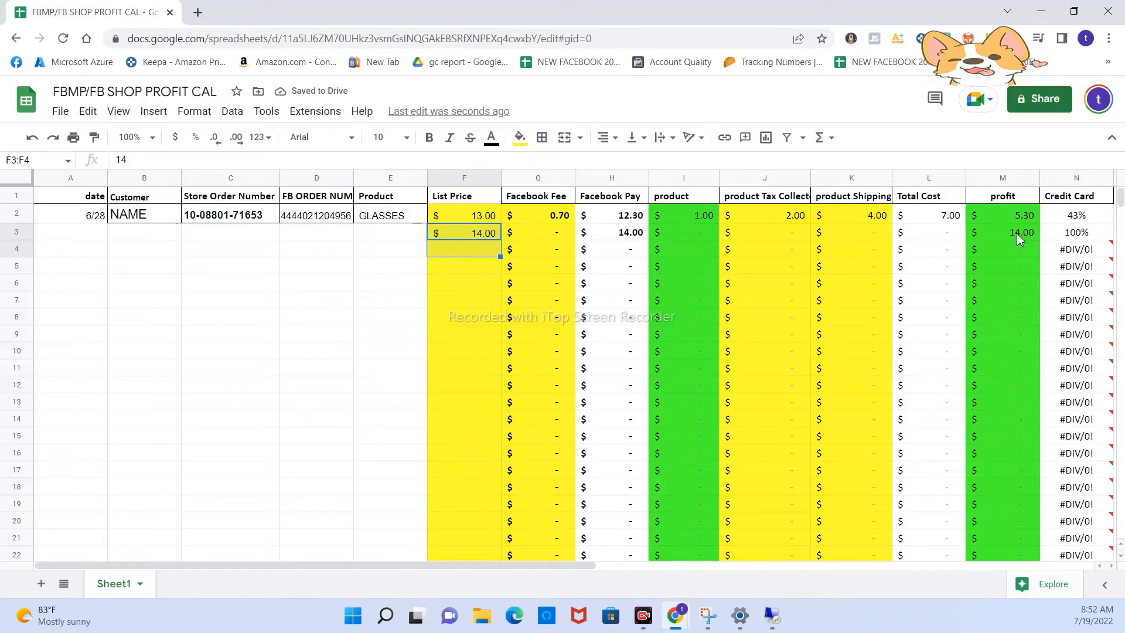
click(439, 247)
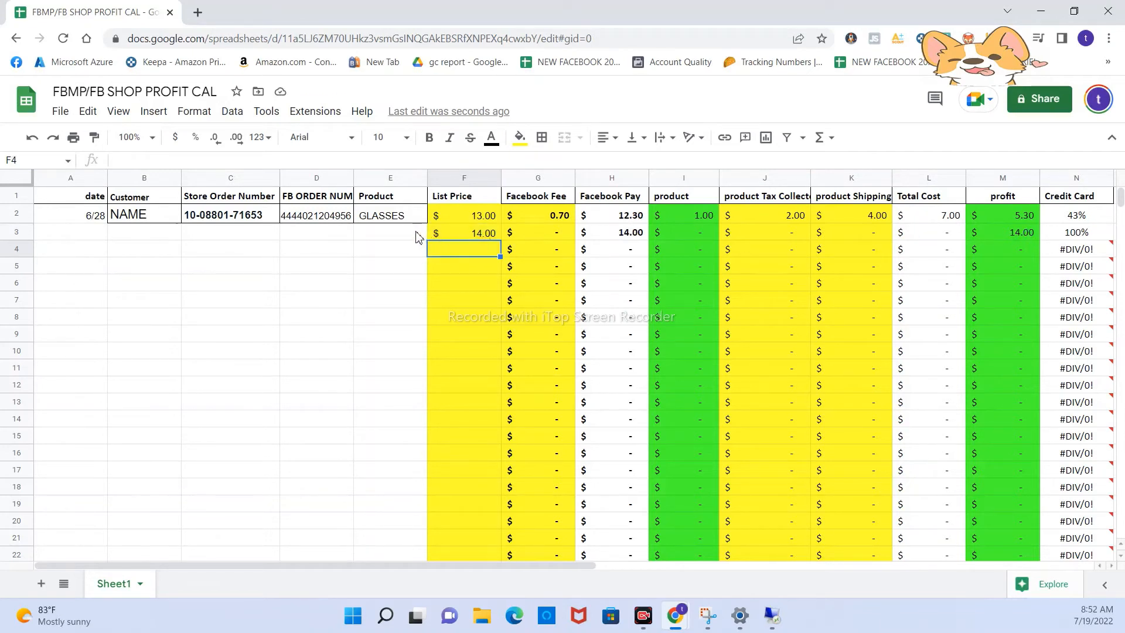
click(418, 237)
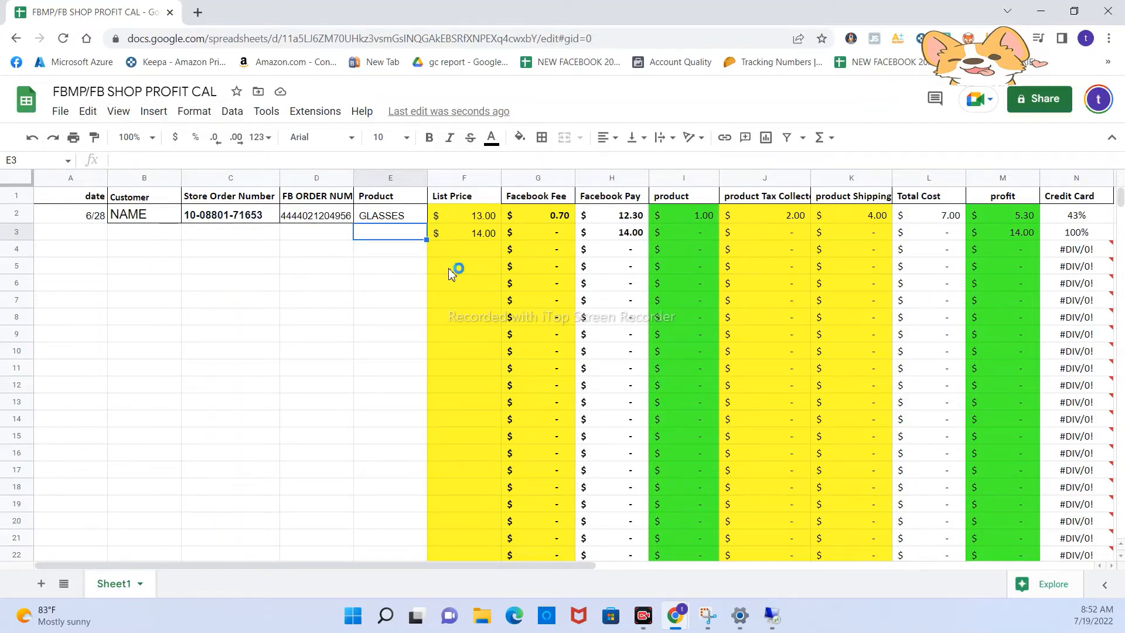
- Enter a Facebook fee of 1.00 in cell G3
click(526, 239)
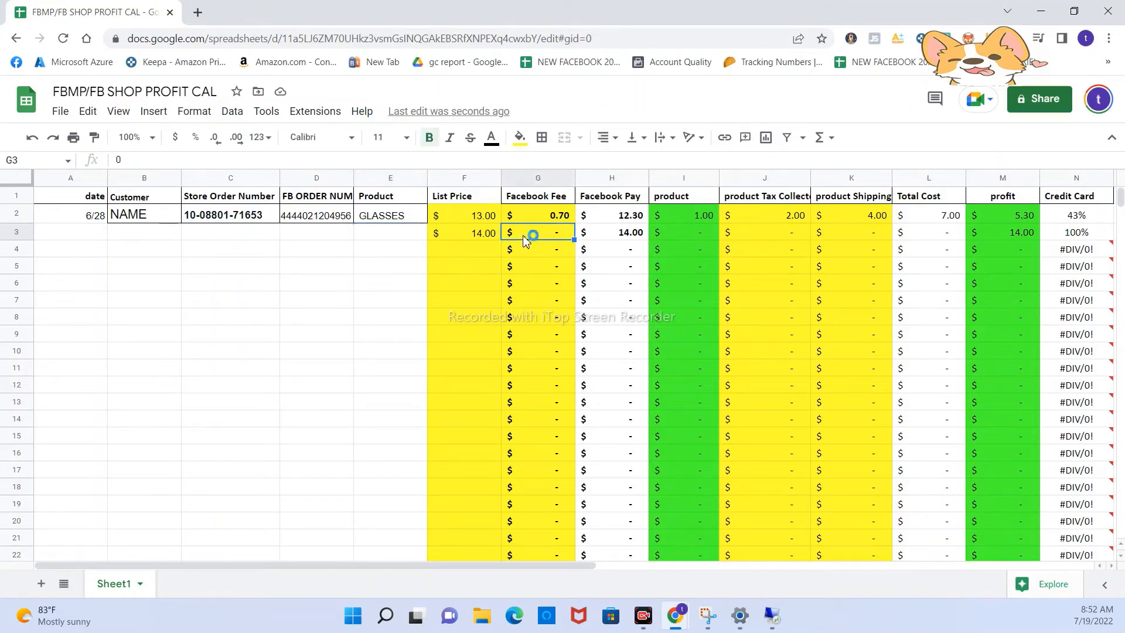
text(1.00)
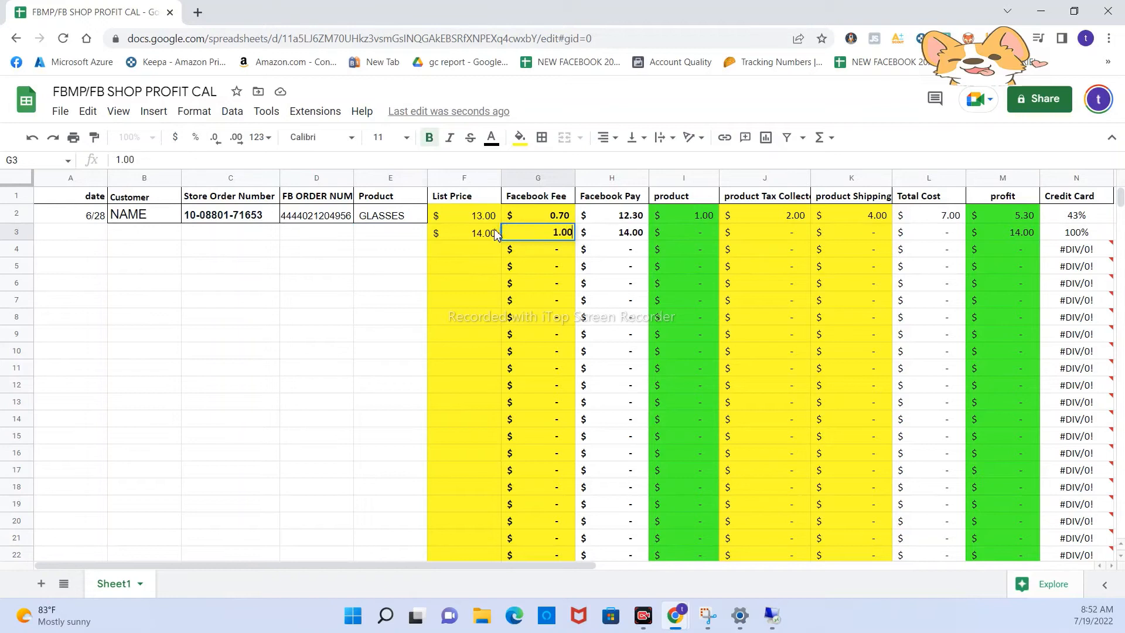
click(554, 259)
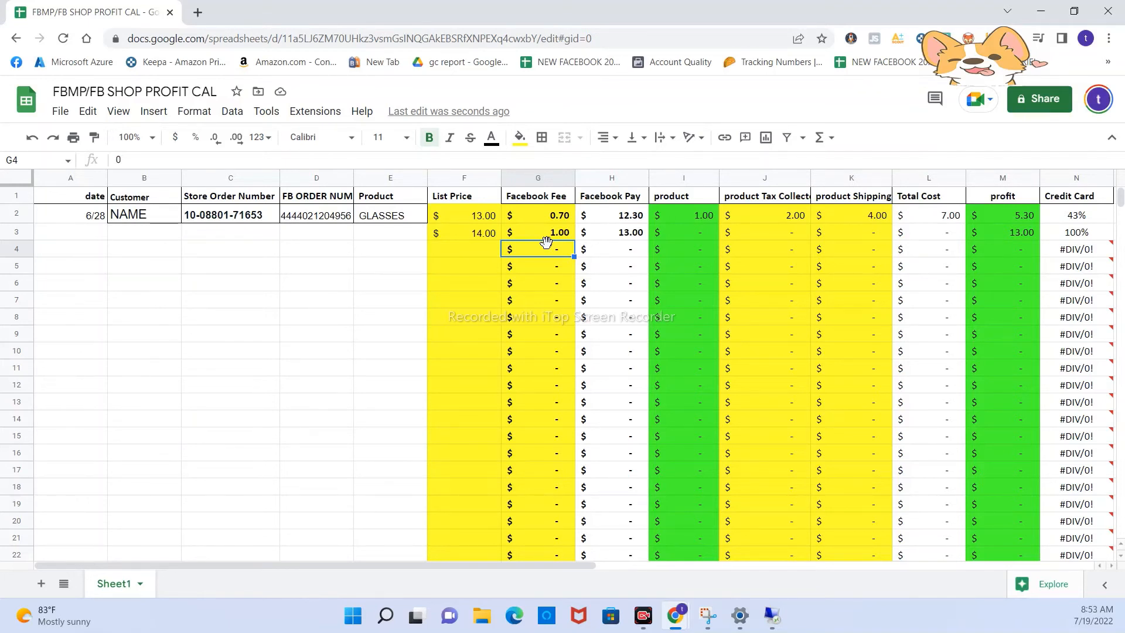
- Enter a product cost of 4.00 in cell I3
click(674, 233)
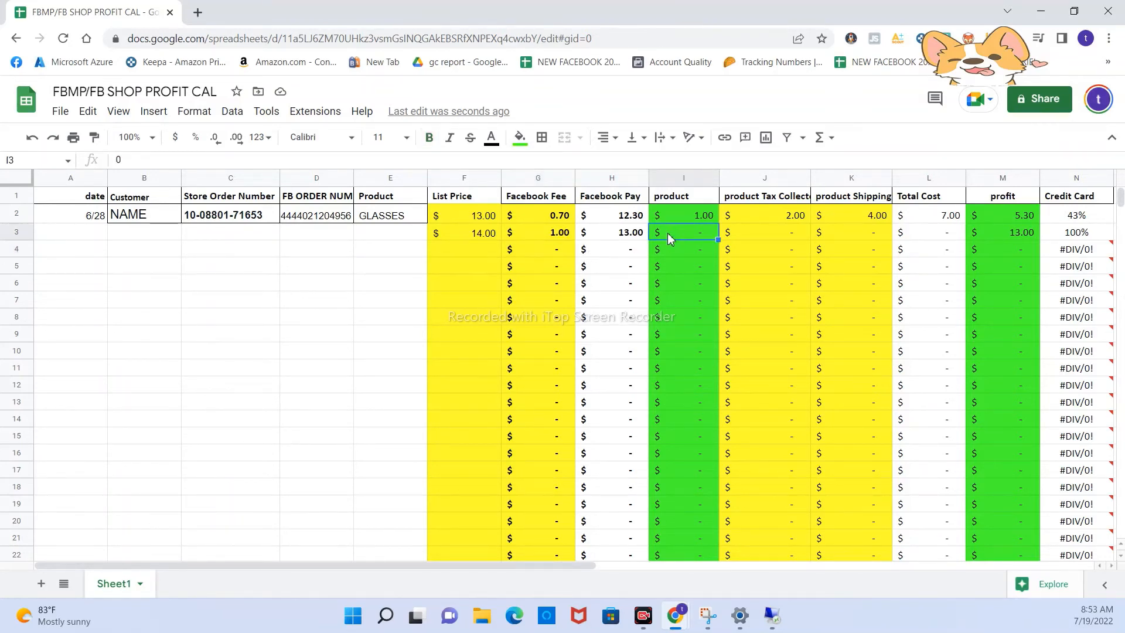
text(4.00)
key(Return)
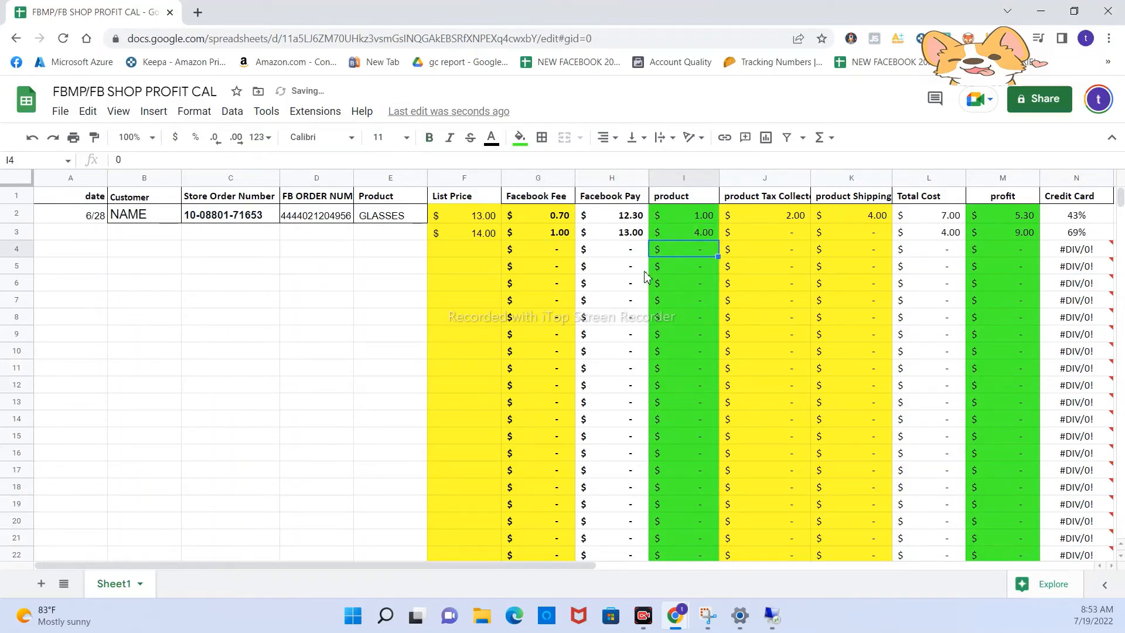
- Enter 1.00 for both the product tax in J3 and the product shipping in K3
click(761, 240)
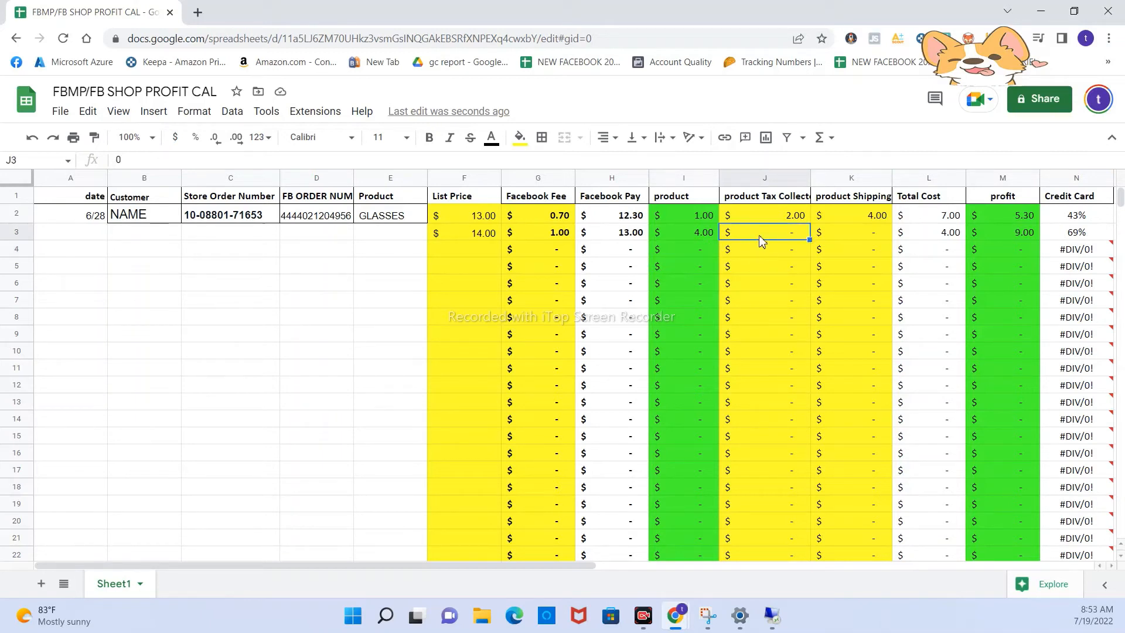
text(1.00)
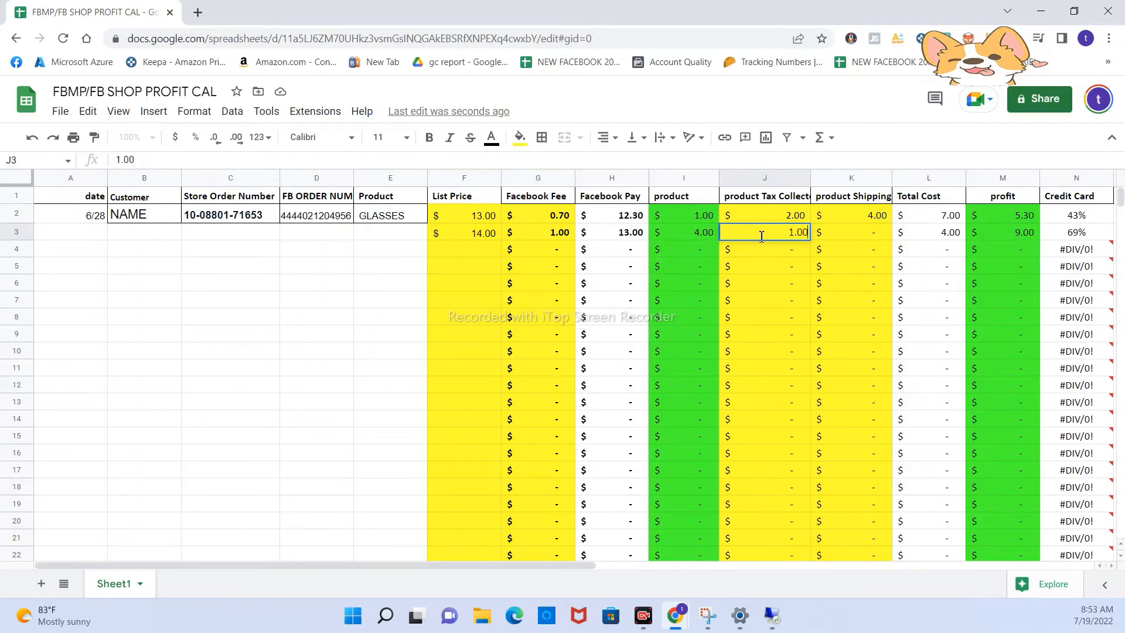
click(743, 310)
click(845, 233)
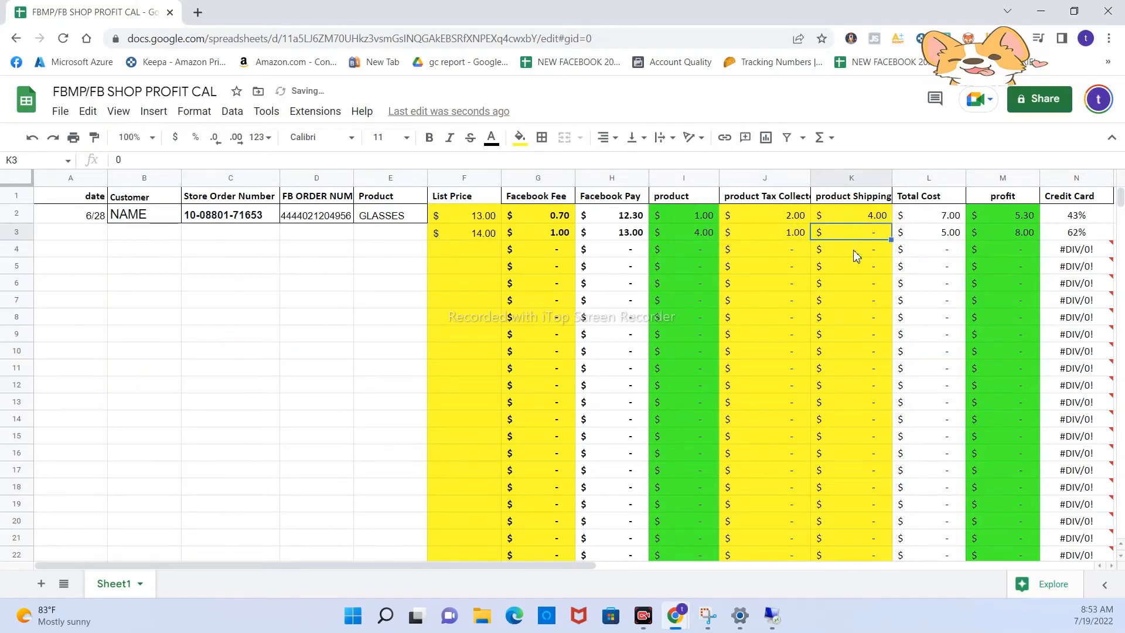
text(1.00)
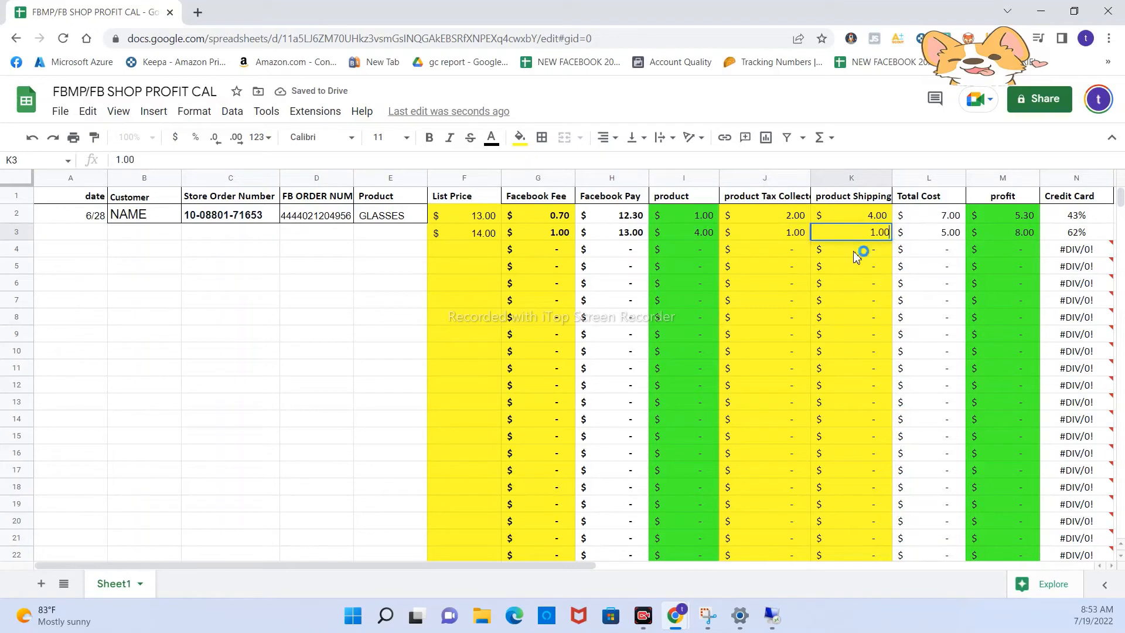
click(871, 287)
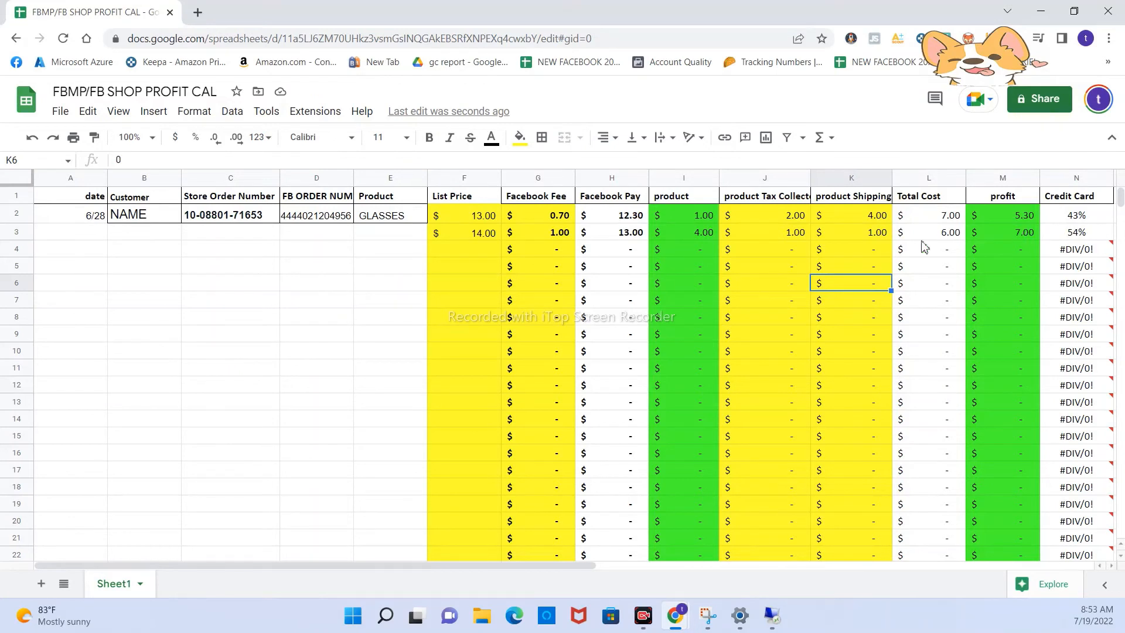
- Clear the product tax and product shipping amounts in row 3
click(762, 235)
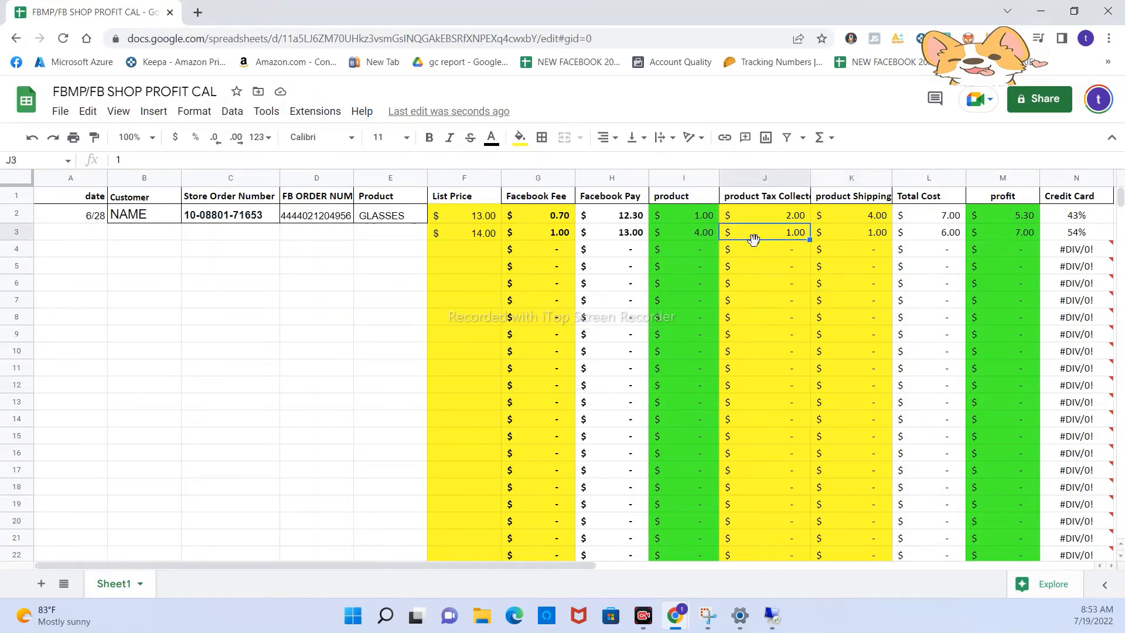
key(Delete)
key(Right)
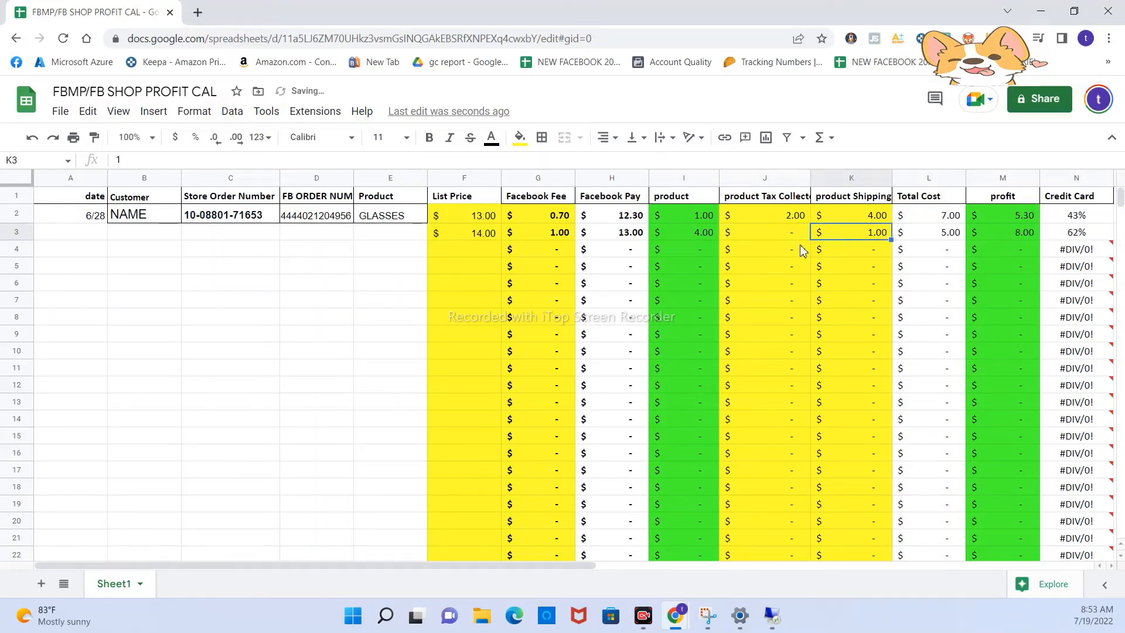
key(Delete)
- Set the product cost in cell I3 to 6.00
click(700, 233)
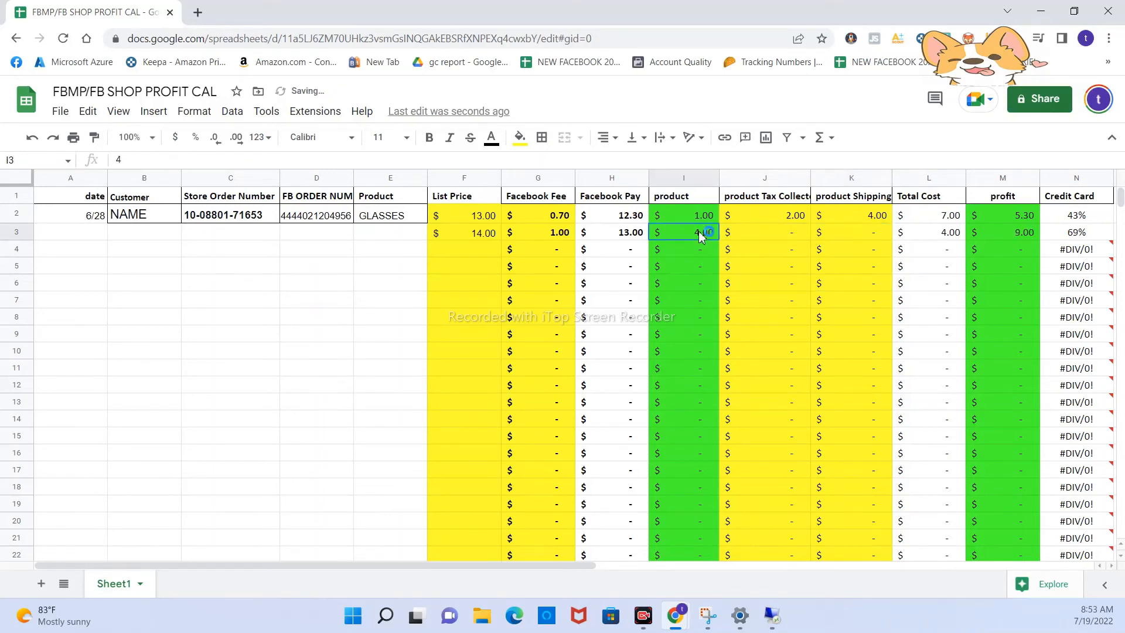
text(6.00)
click(708, 272)
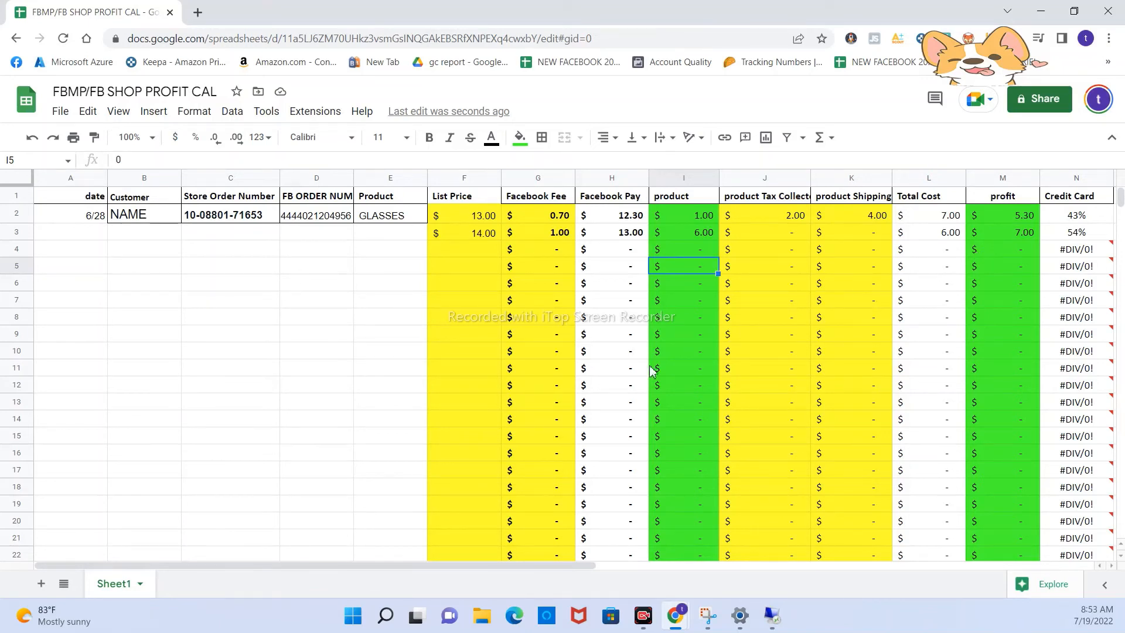
drag(1013, 216, 1017, 231)
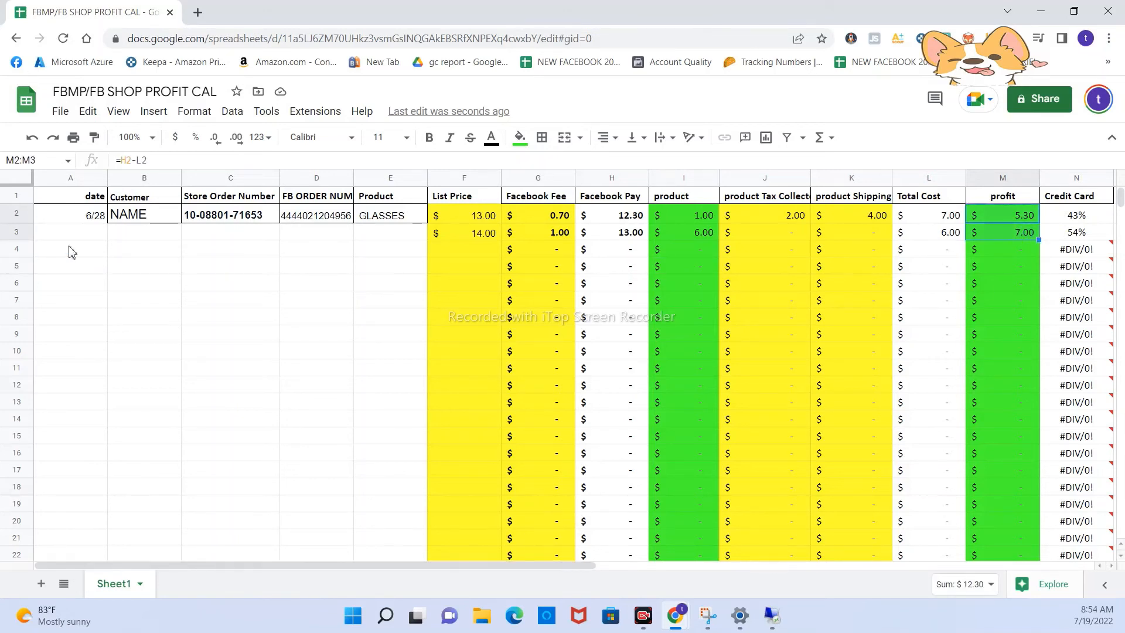
drag(101, 235, 88, 316)
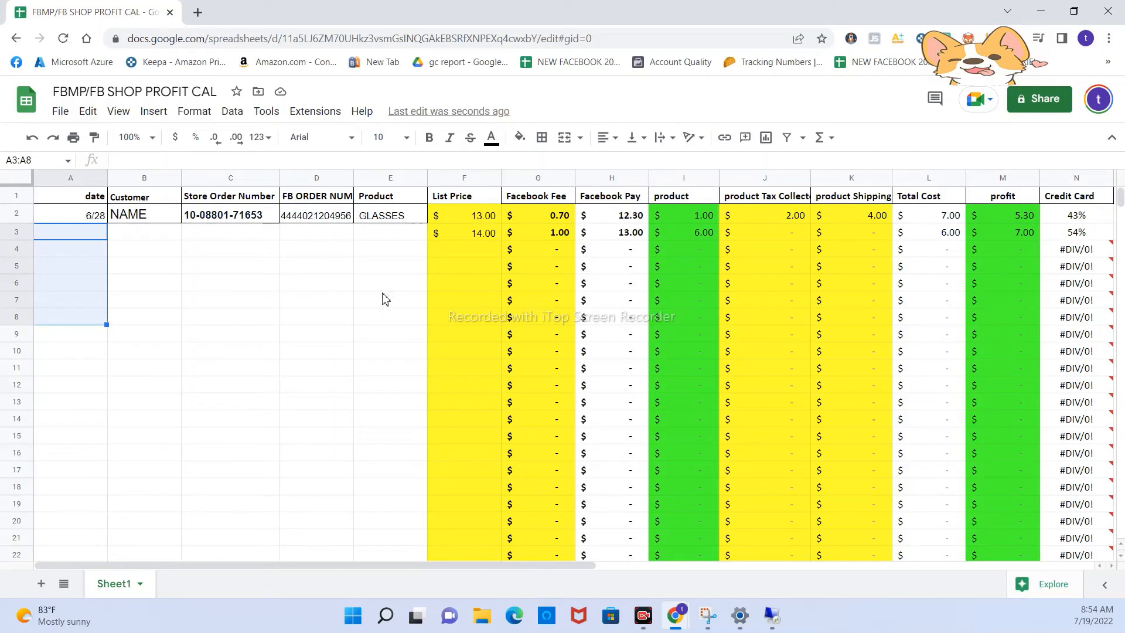
scroll(384, 296, down, 1)
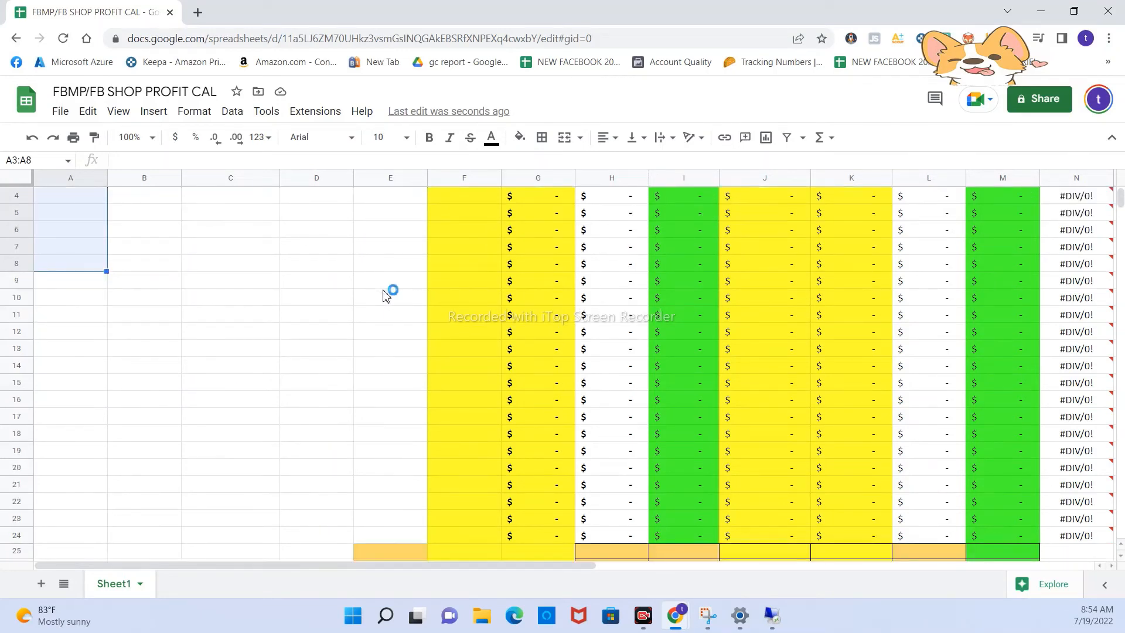
scroll(386, 293, up, 1)
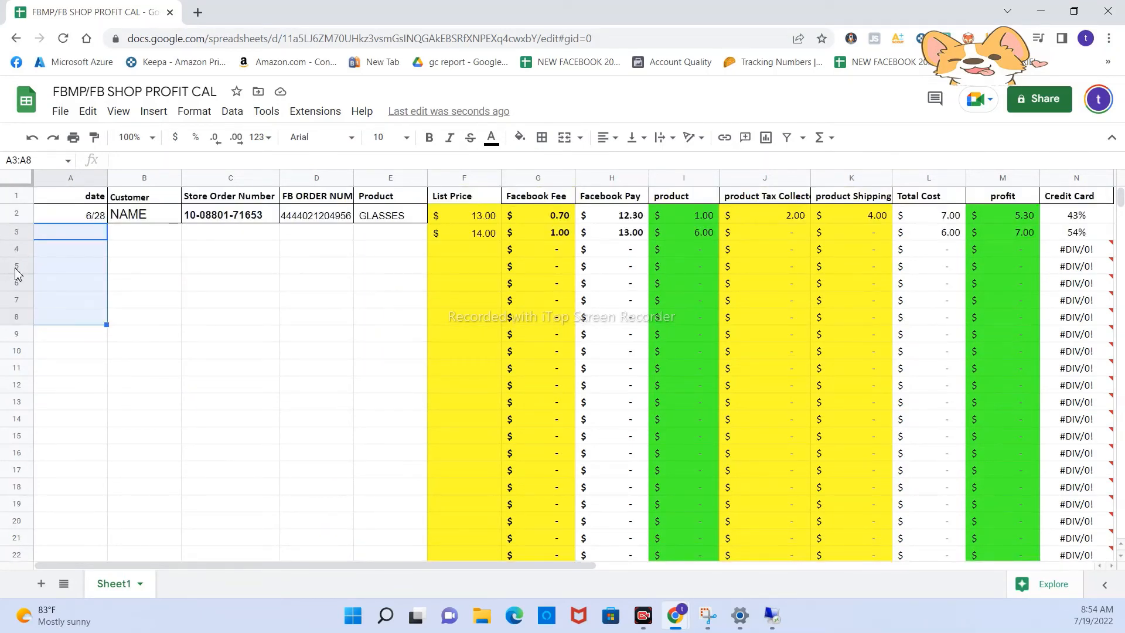
- Copy rows 5 to 24 with their formulas and colours, and paste them starting at row 25
drag(17, 266, 17, 351)
scroll(70, 383, down, 1)
scroll(70, 383, down, 4)
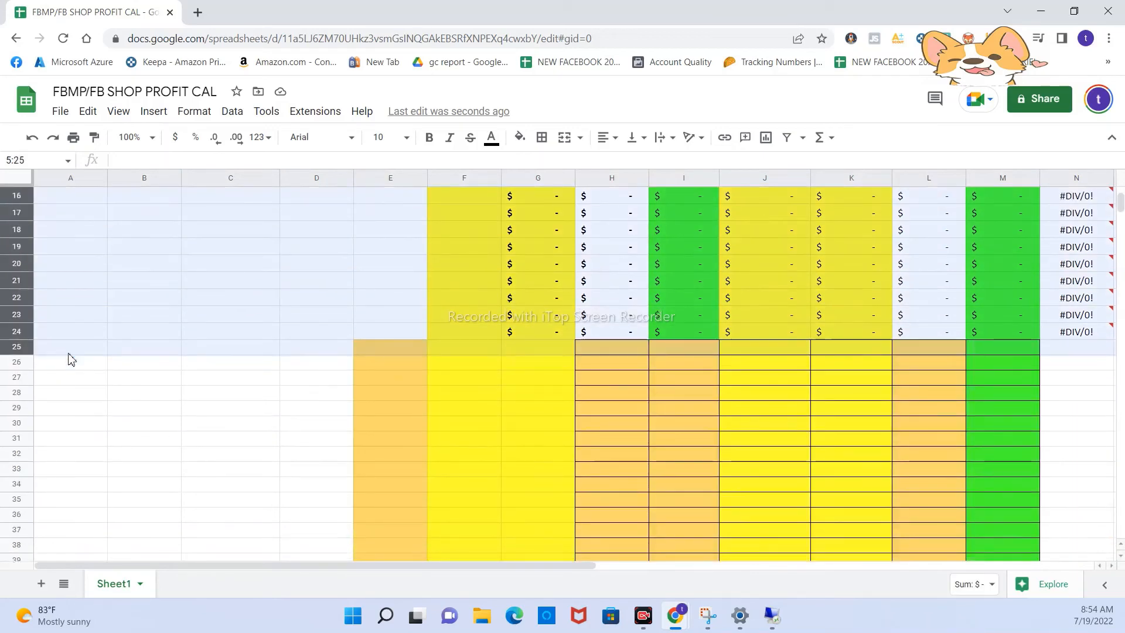
right_click(105, 317)
click(167, 295)
click(18, 348)
right_click(17, 348)
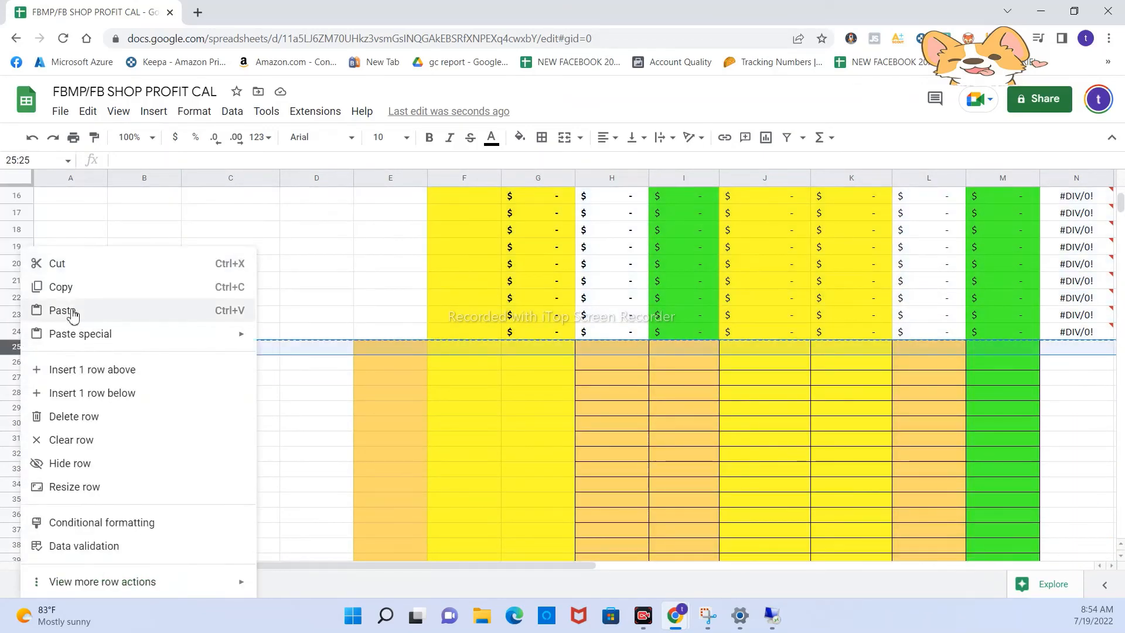
click(70, 311)
scroll(735, 451, up, 5)
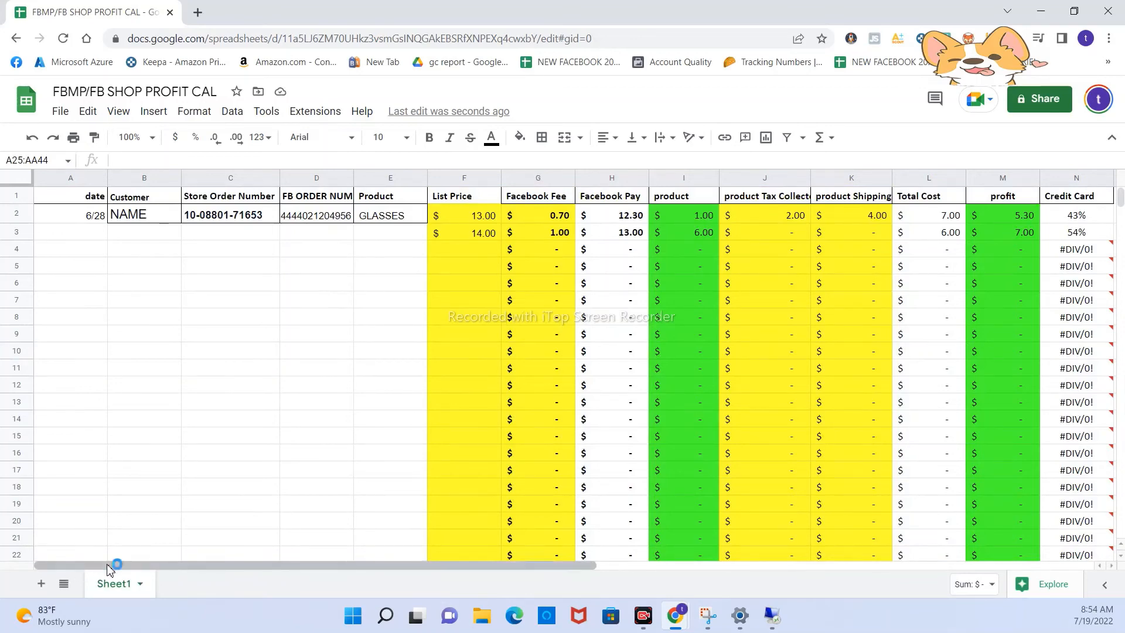
- Examine the profit in row 3 and the percentages in column N for rows 2 and 3
drag(107, 567, 130, 522)
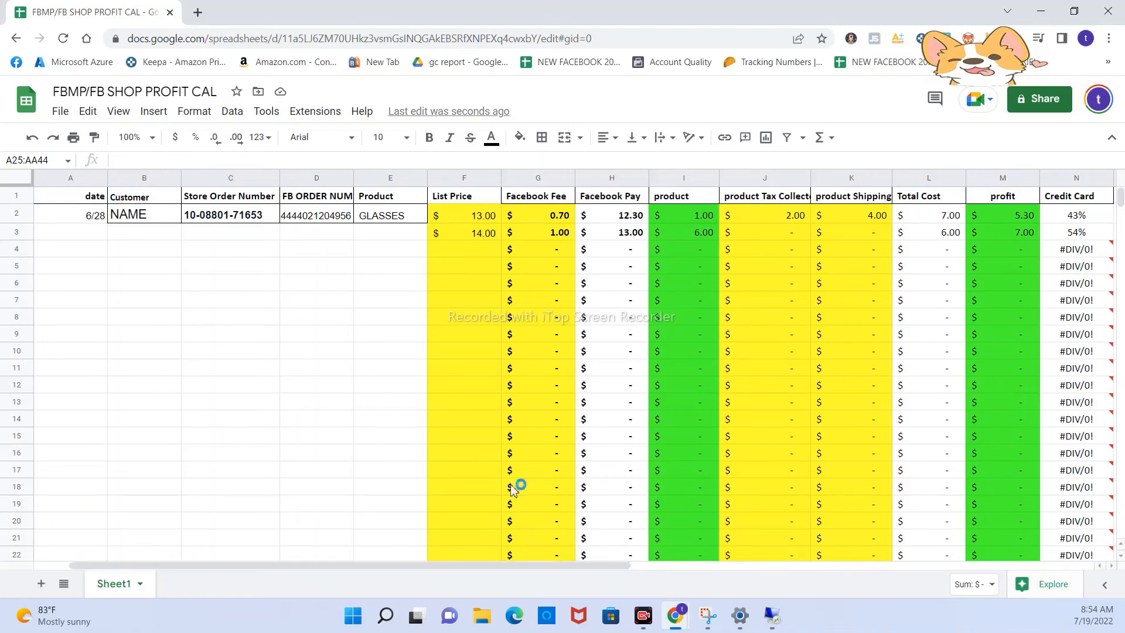
drag(1009, 232, 1004, 251)
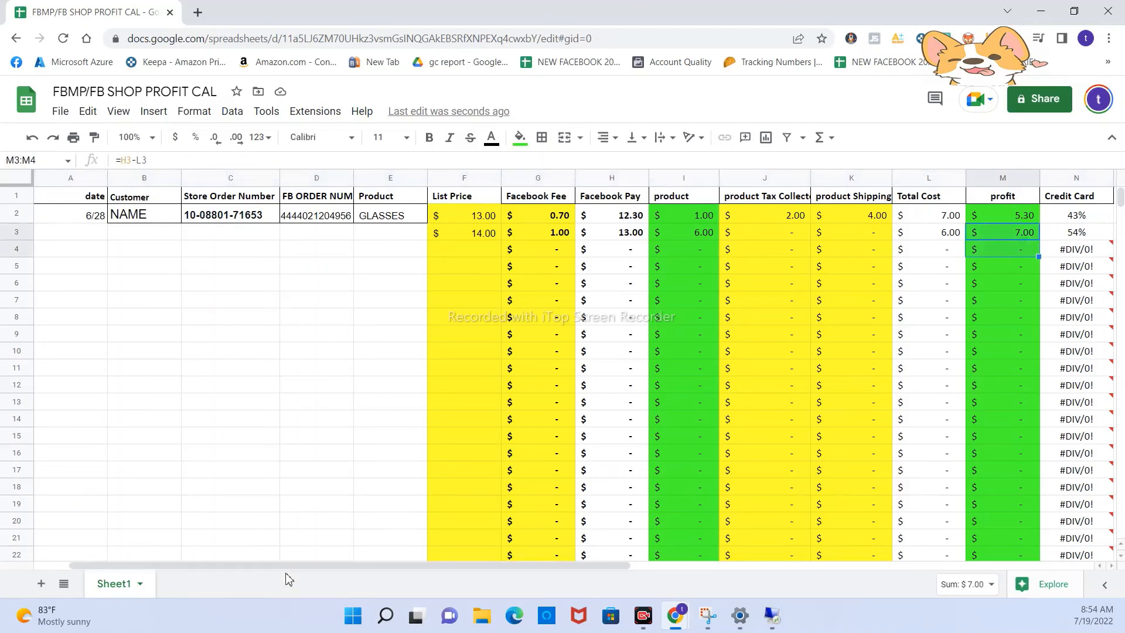
drag(287, 561, 395, 563)
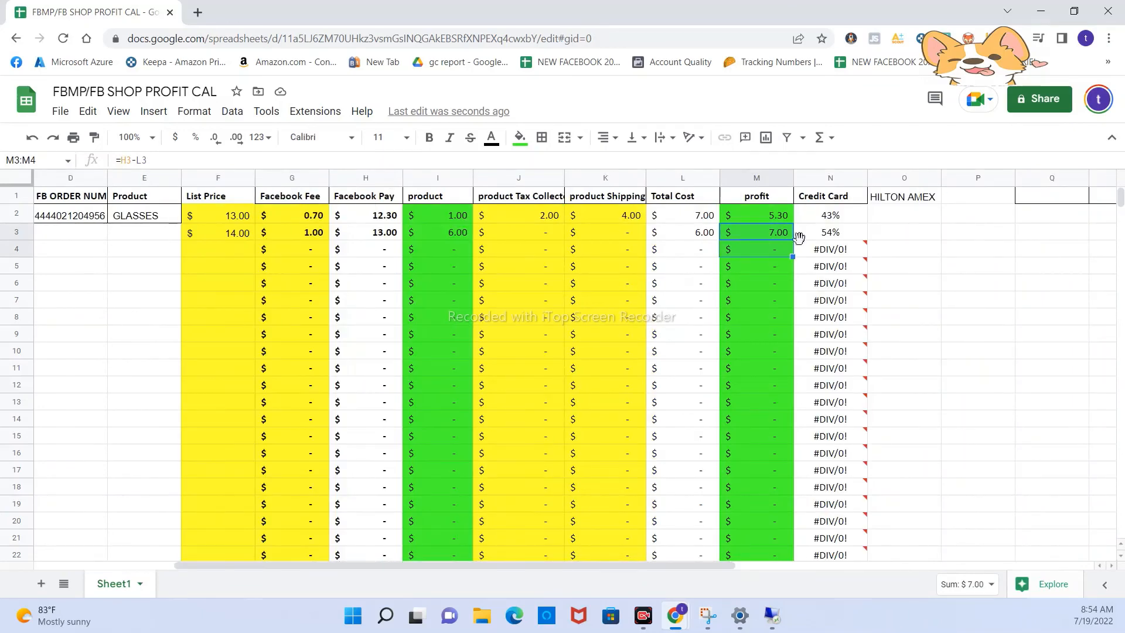
click(828, 220)
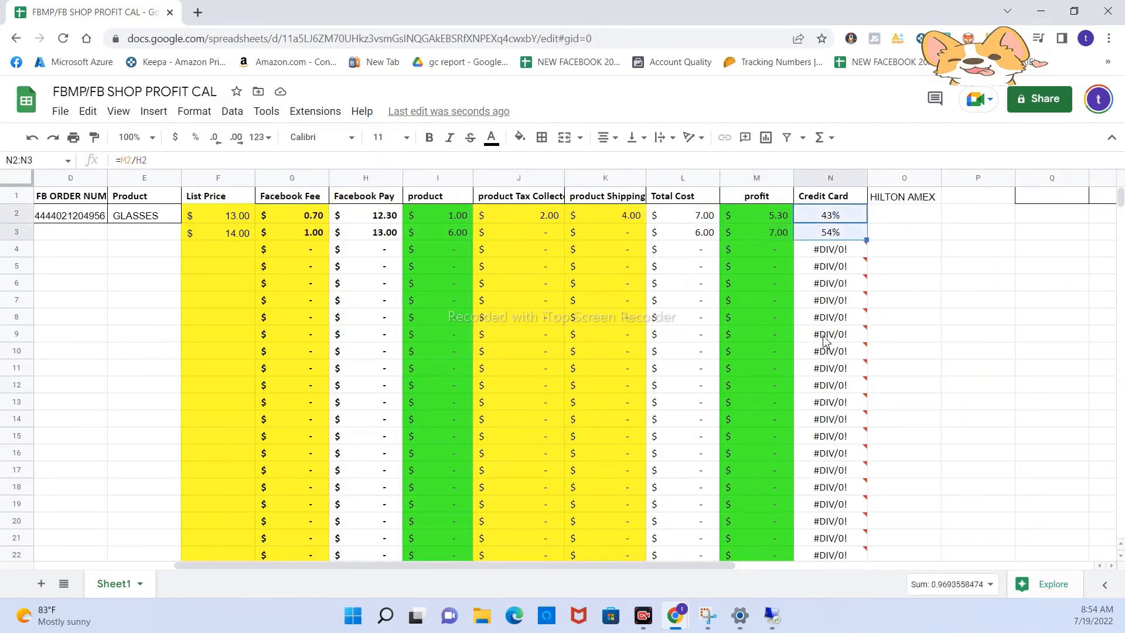
click(809, 198)
drag(832, 217, 829, 233)
- Review the HILTON AMEX entry in cell O1, the empty cells beneath it, and the order columns from date to product
click(912, 201)
double_click(912, 208)
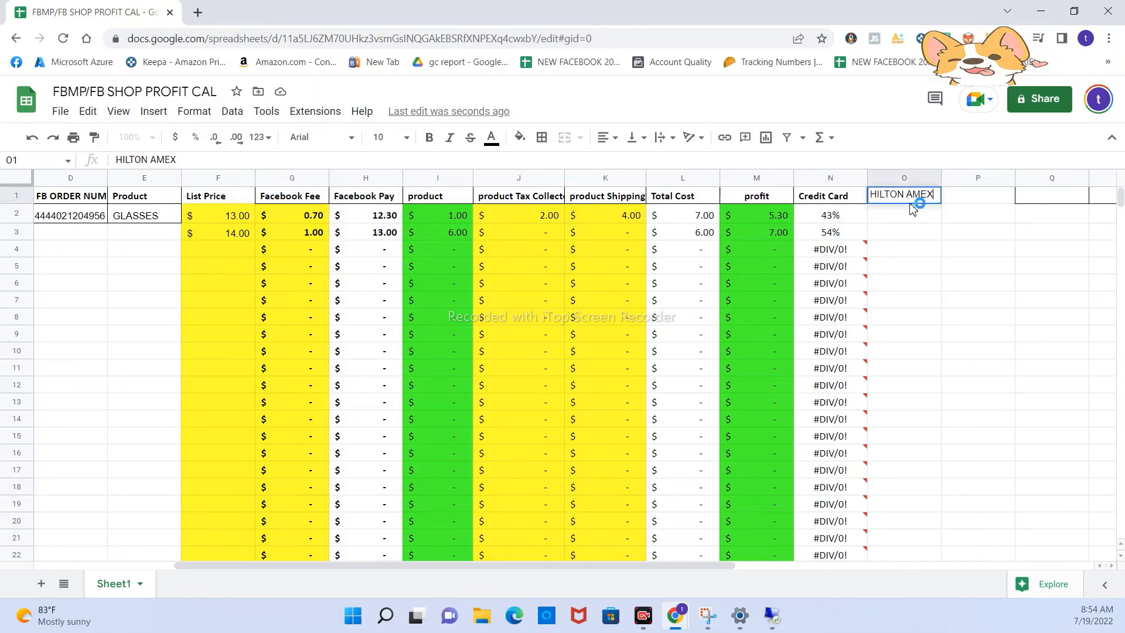
click(913, 232)
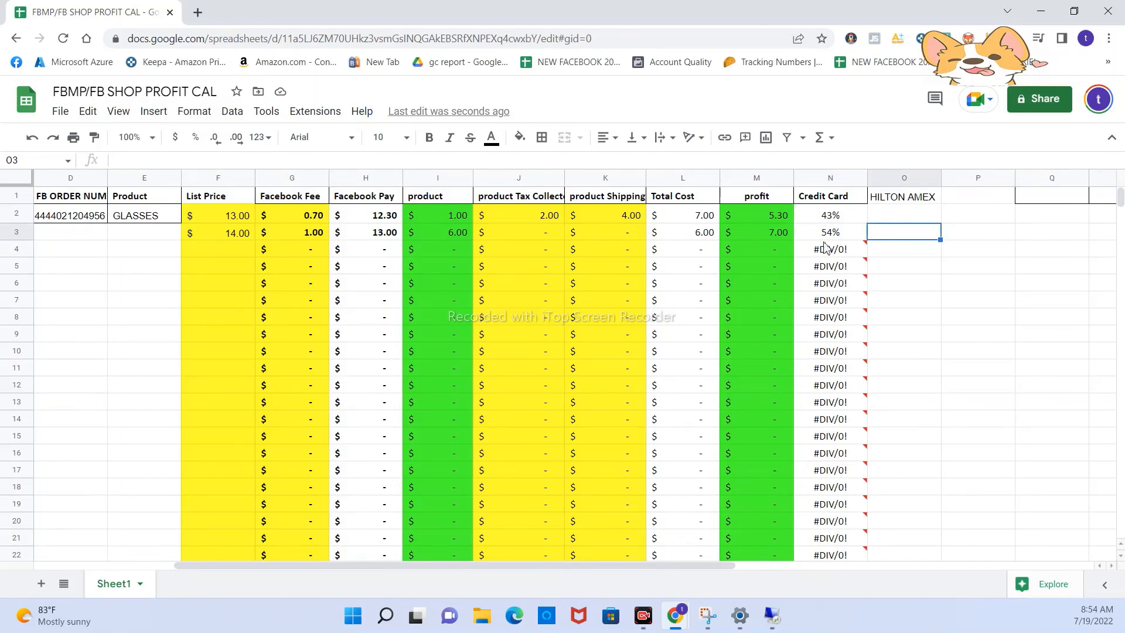
double_click(926, 202)
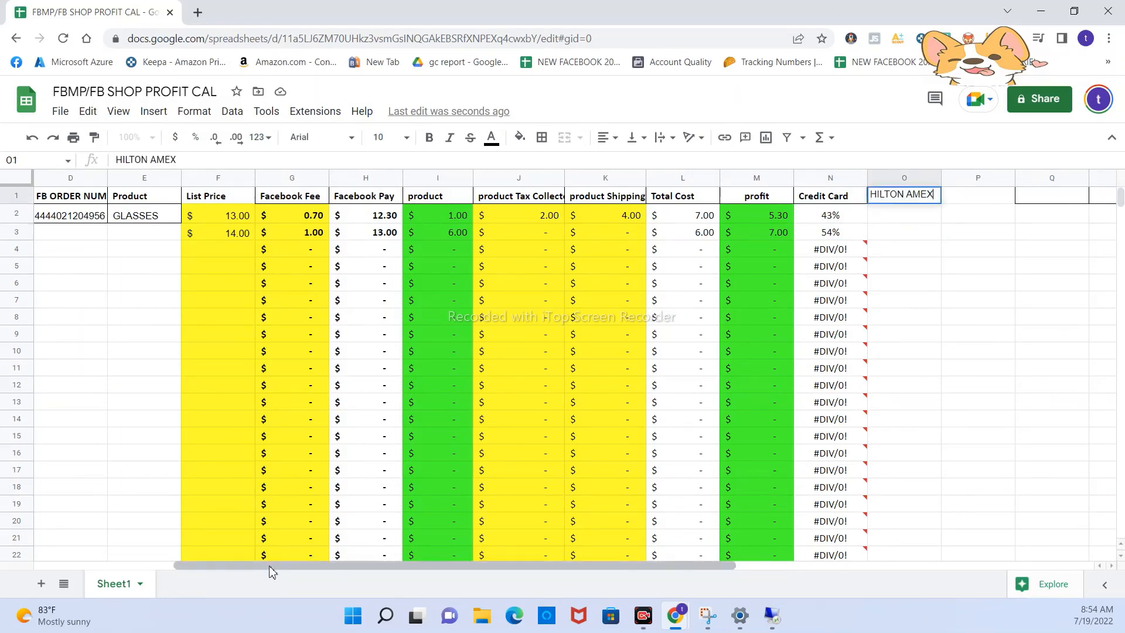
drag(271, 565, 130, 564)
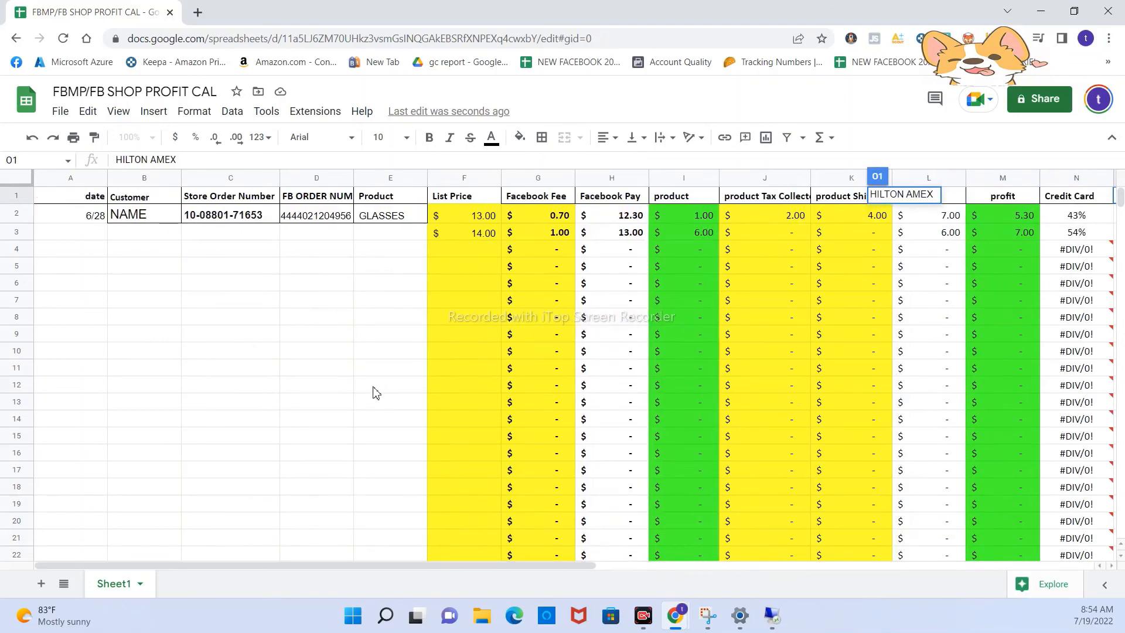
click(321, 390)
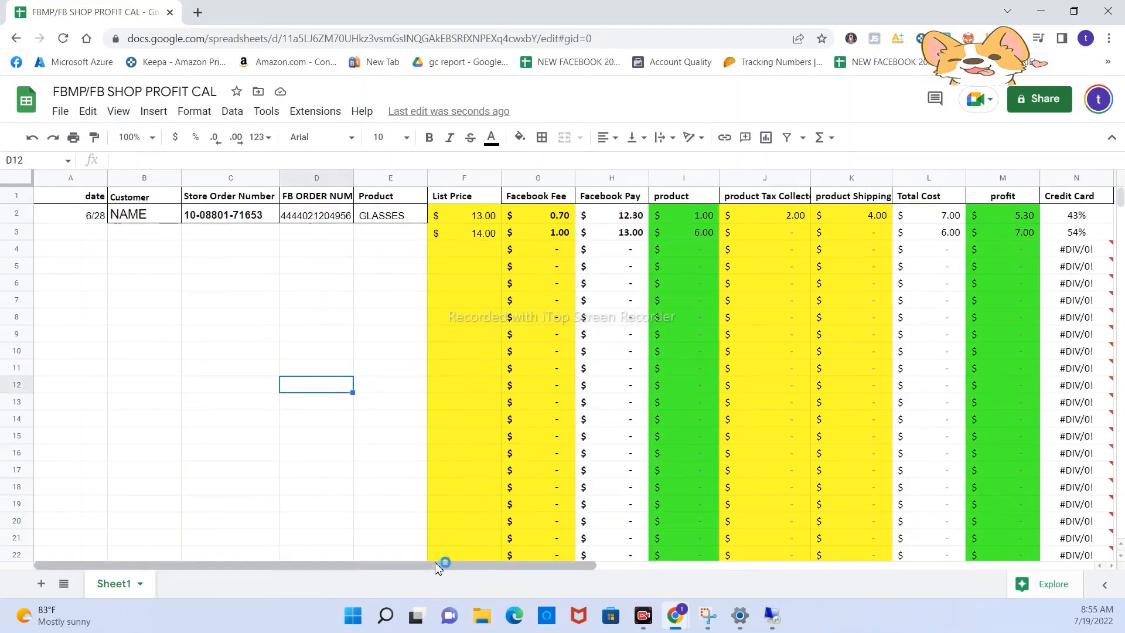
drag(449, 566, 577, 564)
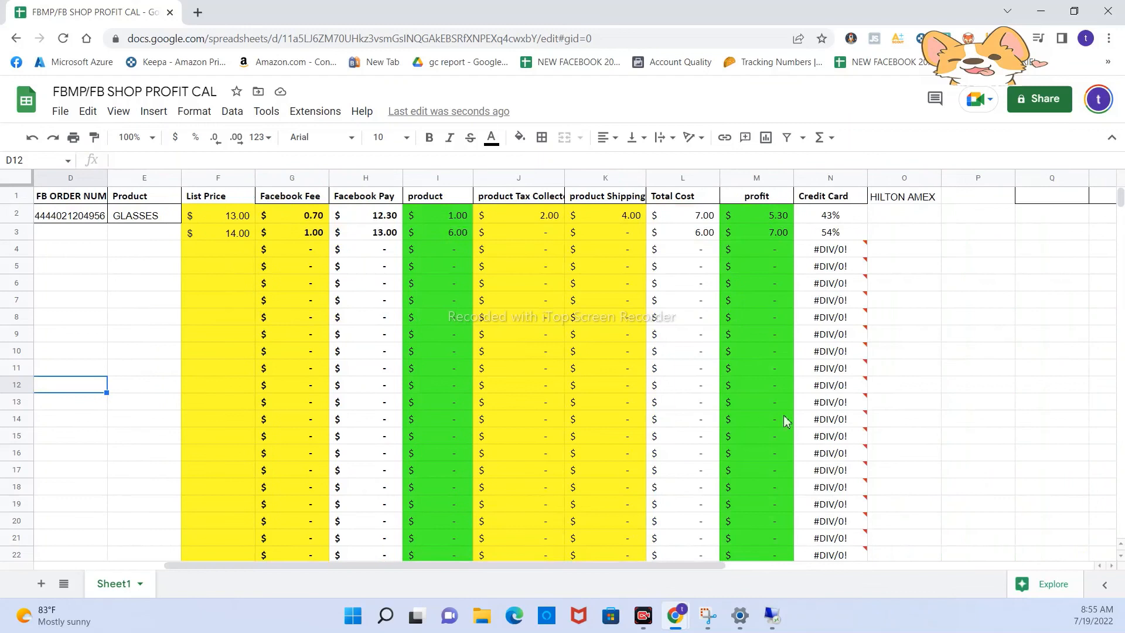
click(909, 215)
drag(907, 235, 894, 413)
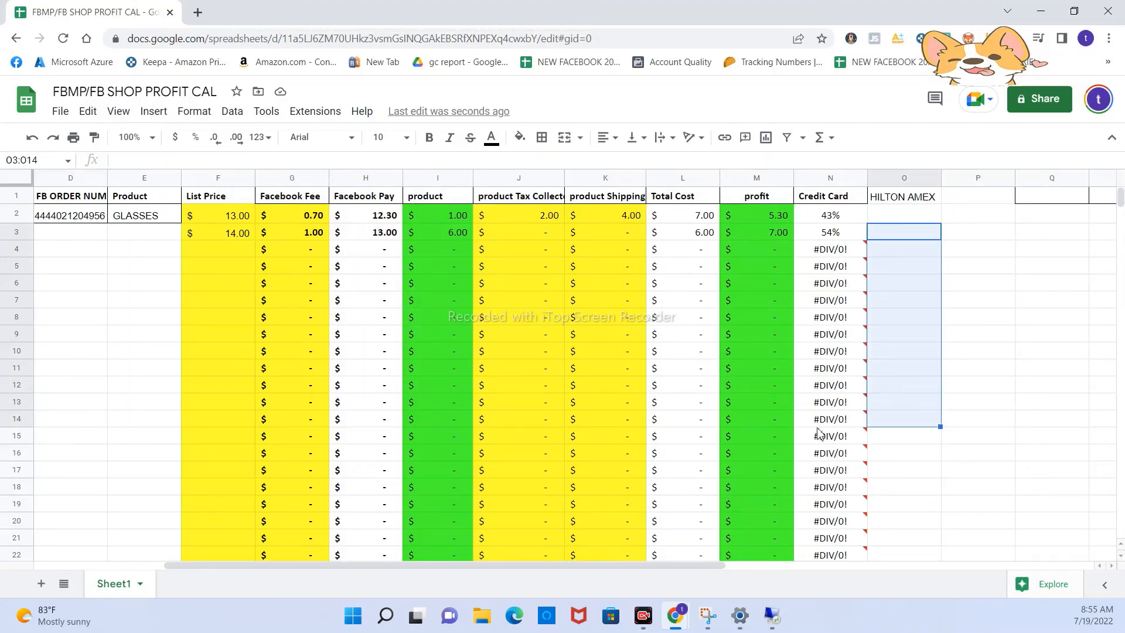
drag(500, 566, 345, 545)
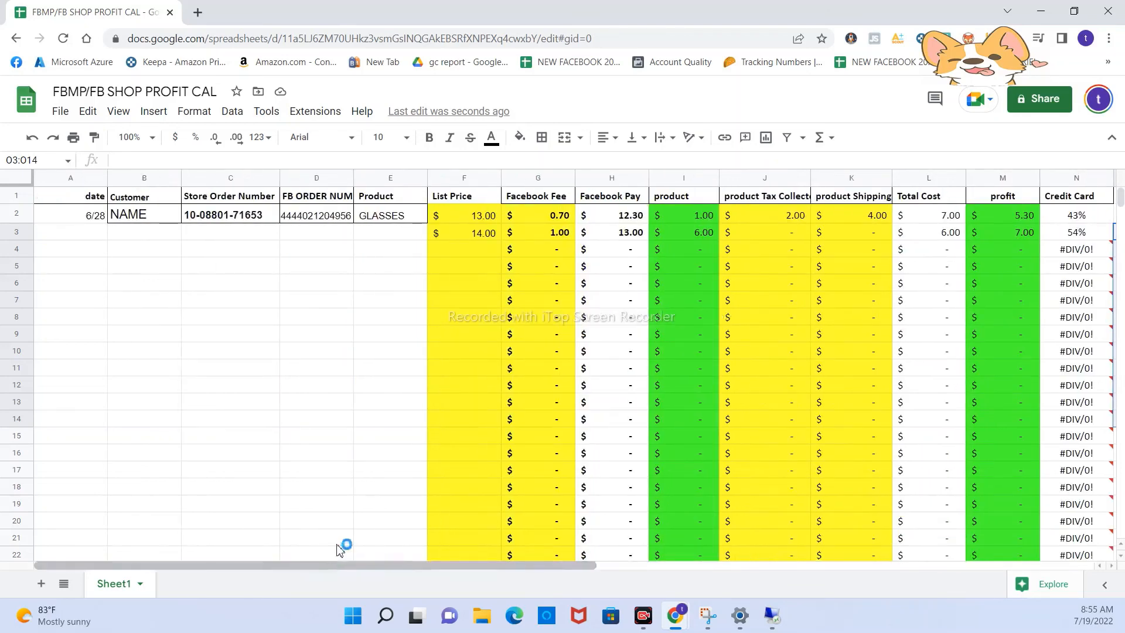